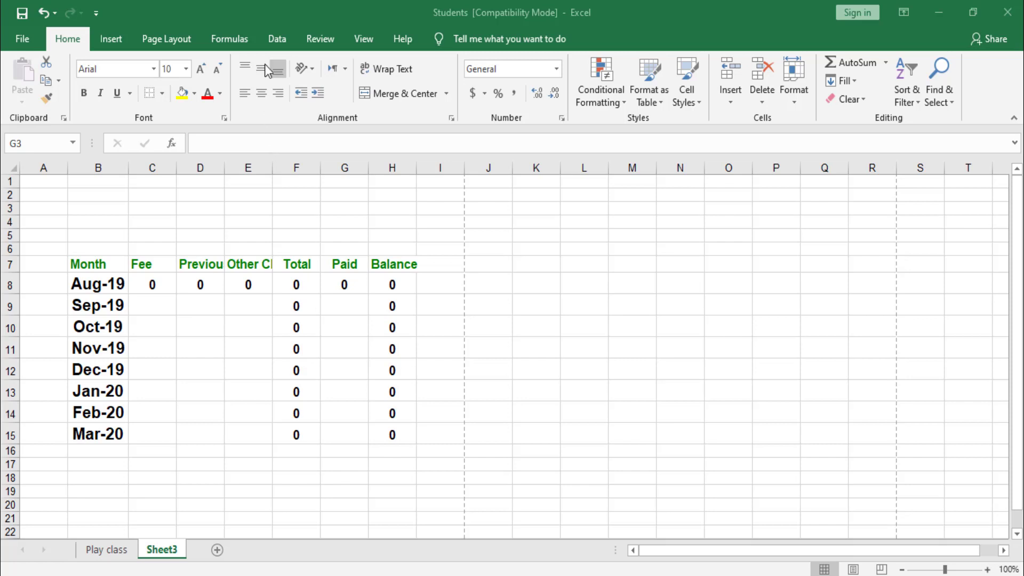
- Select the fee table and preview the unbordered sheet in print preview
click(264, 10)
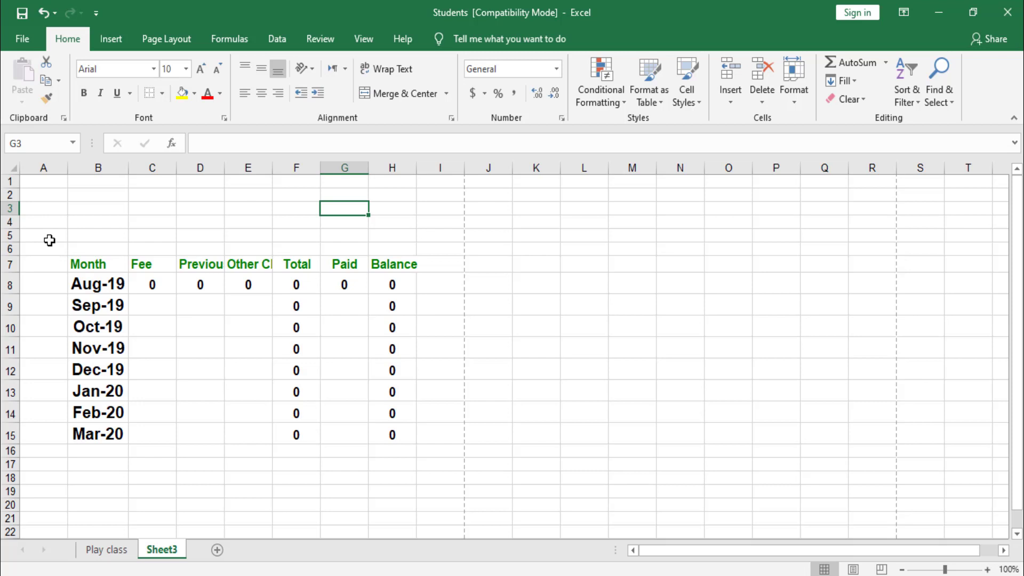
mouse_move(48, 241)
mouse_down()
mouse_move(403, 435)
mouse_move(403, 459)
mouse_up()
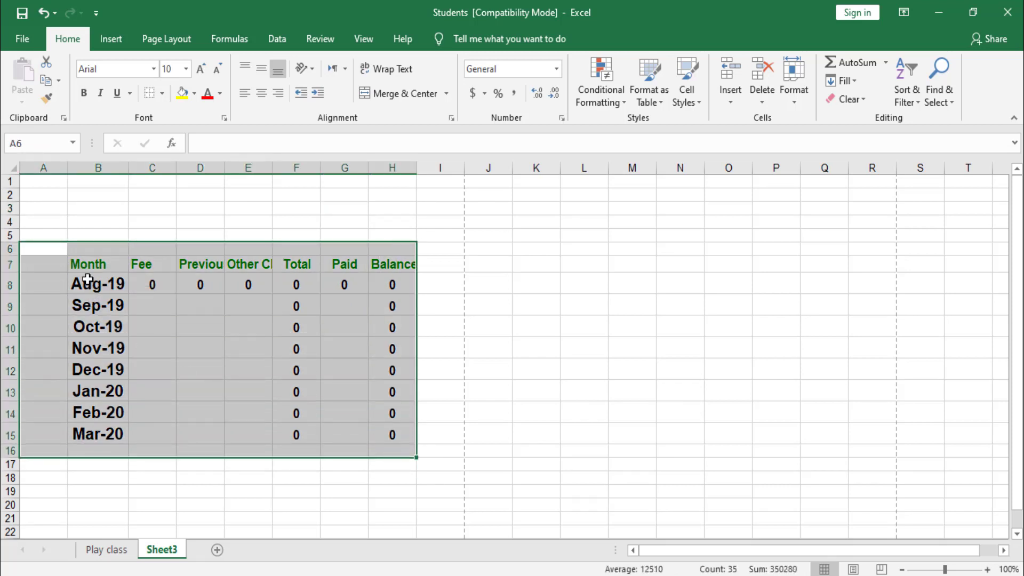
click(75, 234)
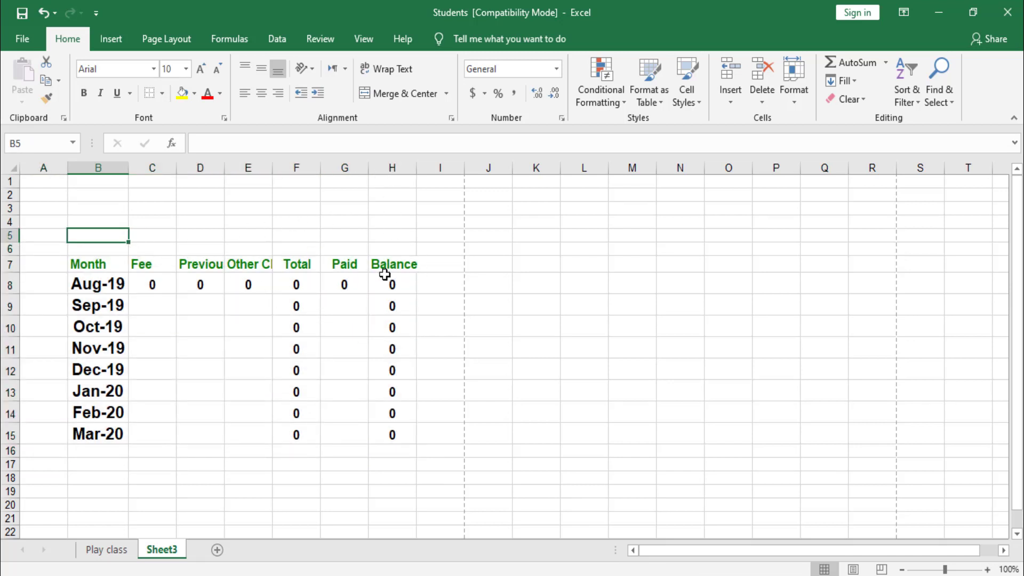
click(181, 234)
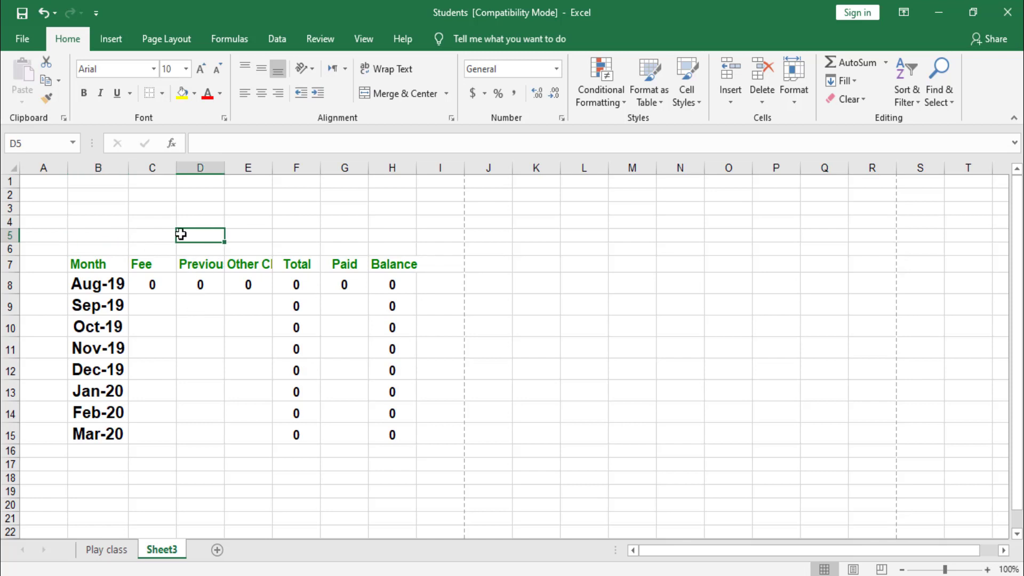
key(ctrl+p)
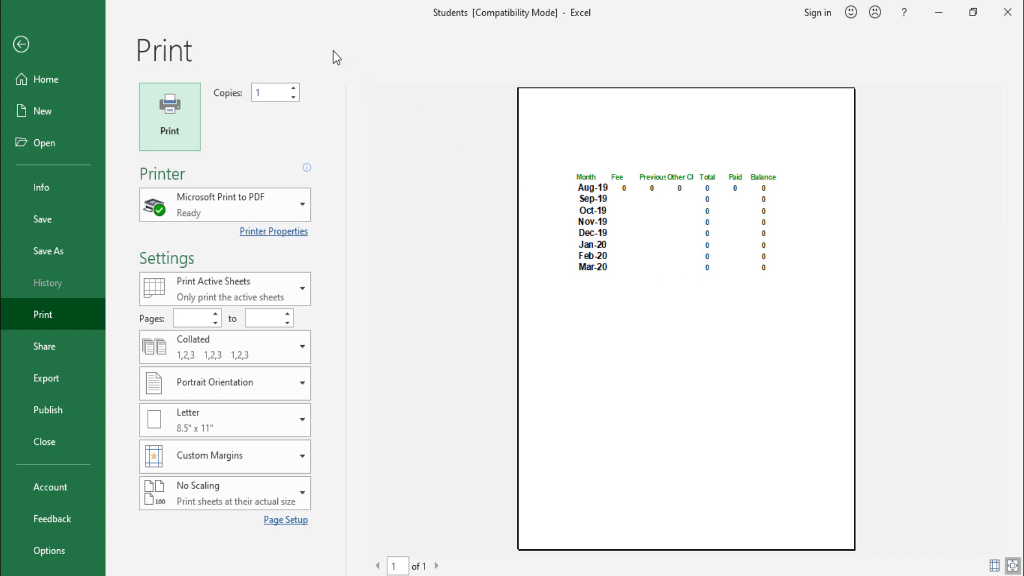
click(23, 44)
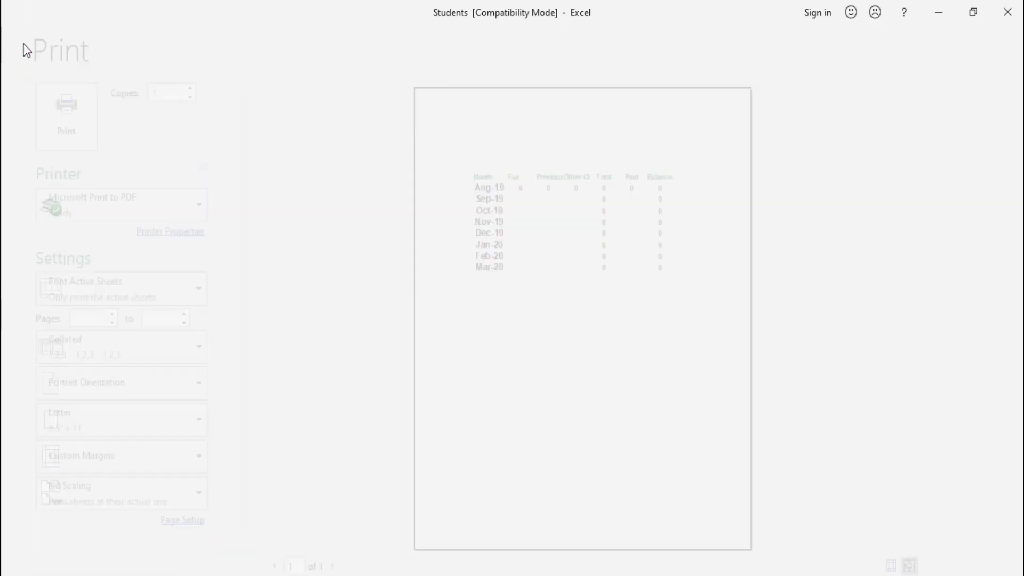
- Apply All Borders to A7:I17 and confirm the bordered table in print preview
click(209, 221)
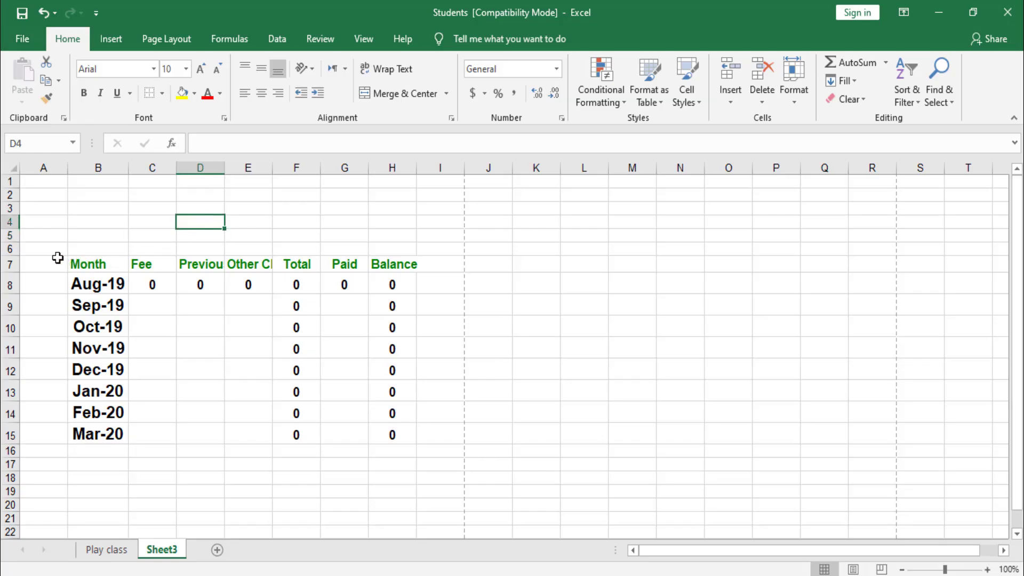
drag(58, 258, 428, 466)
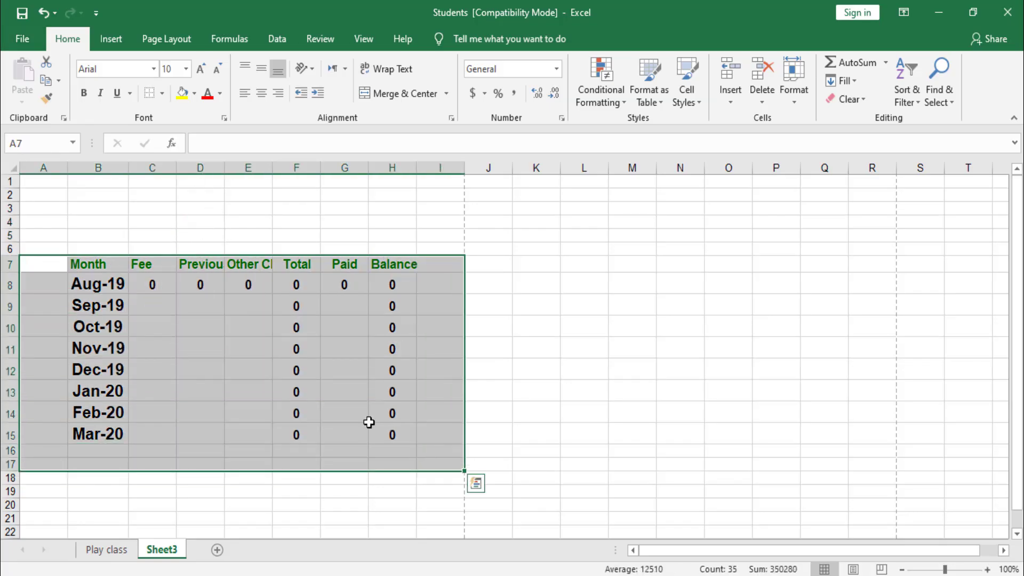
click(162, 94)
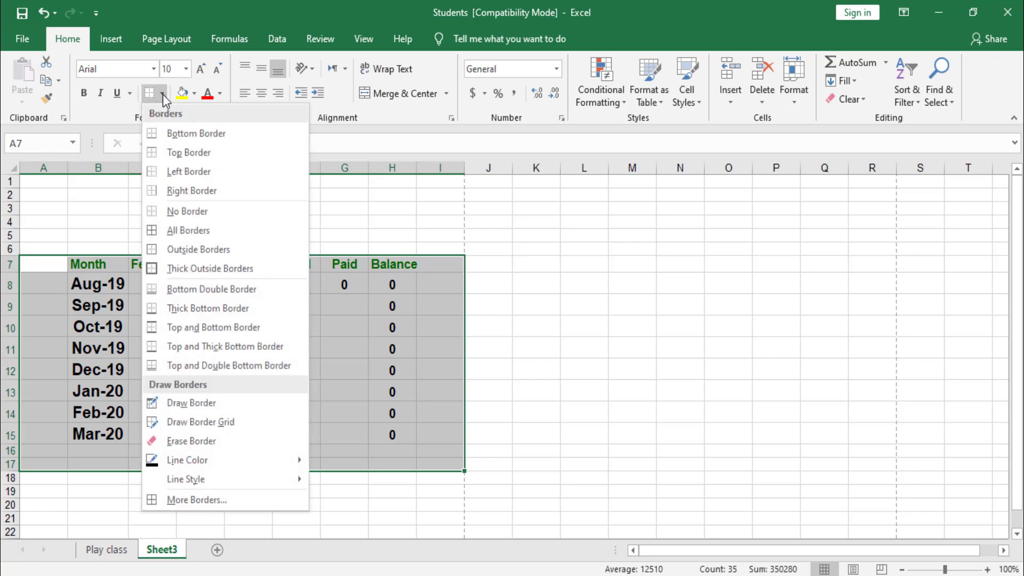
click(212, 230)
click(188, 220)
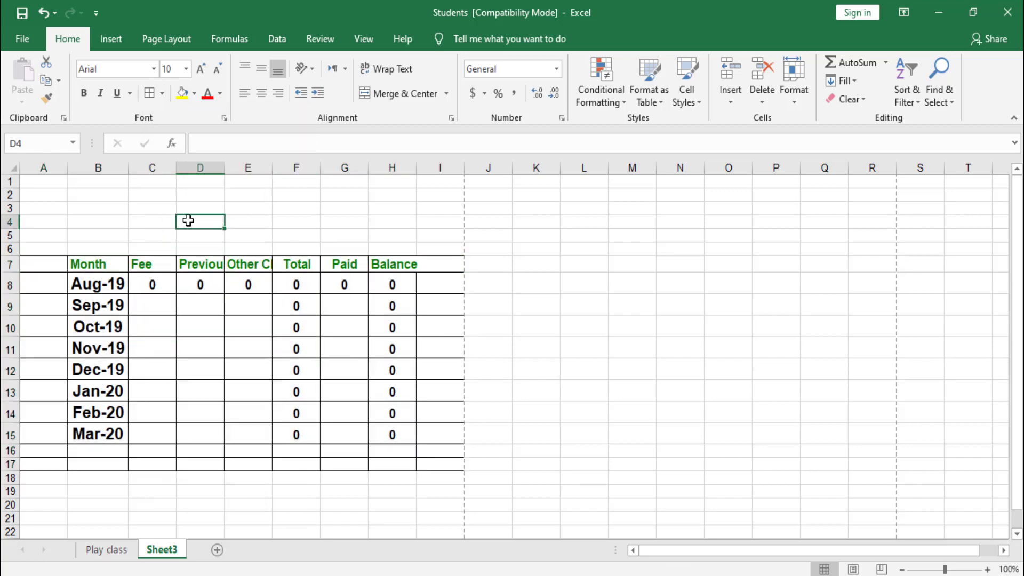
key(ctrl+p)
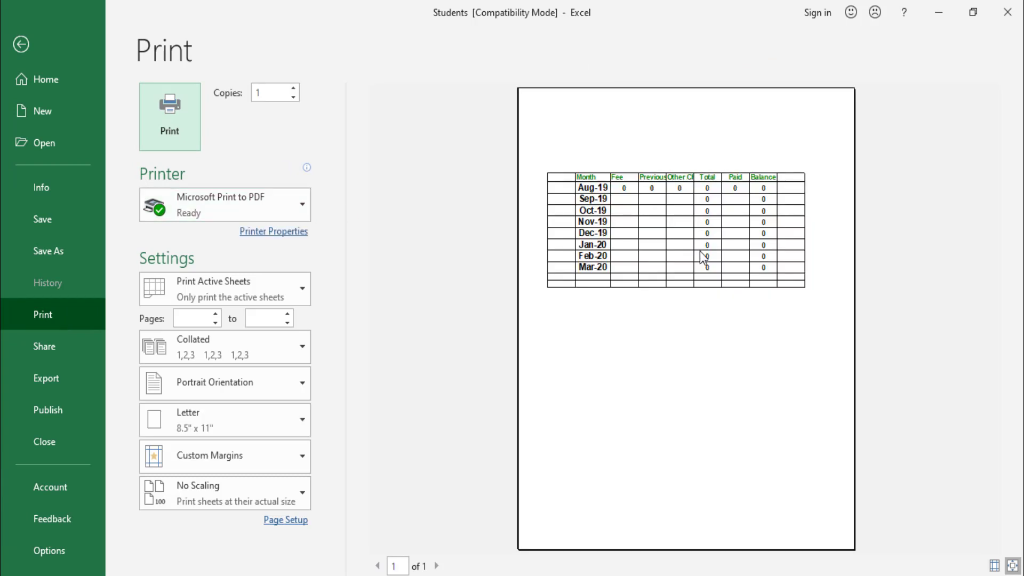
click(21, 45)
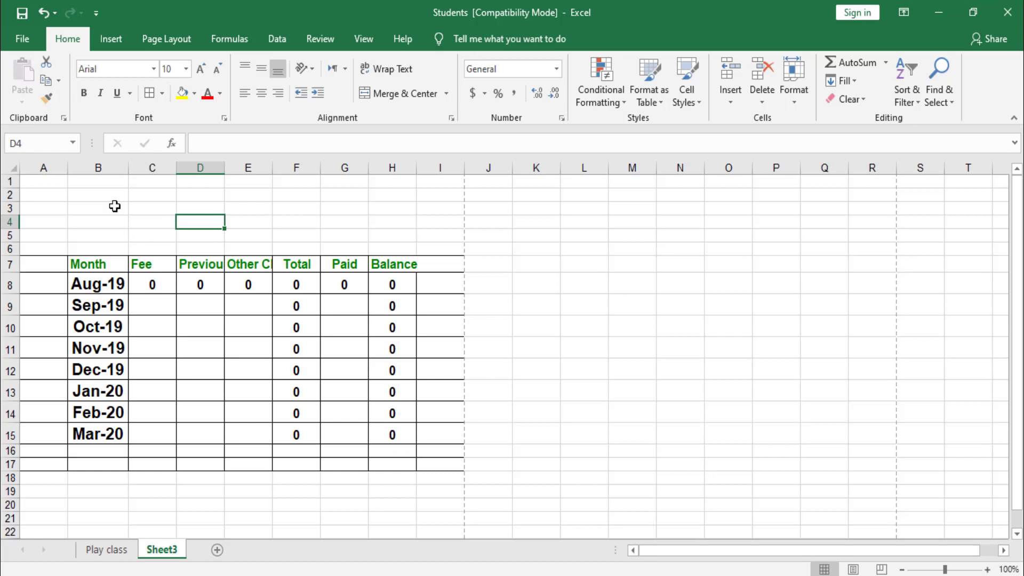
- Select the entire sheet with Ctrl+A and apply No Border to it
key(ctrl+a)
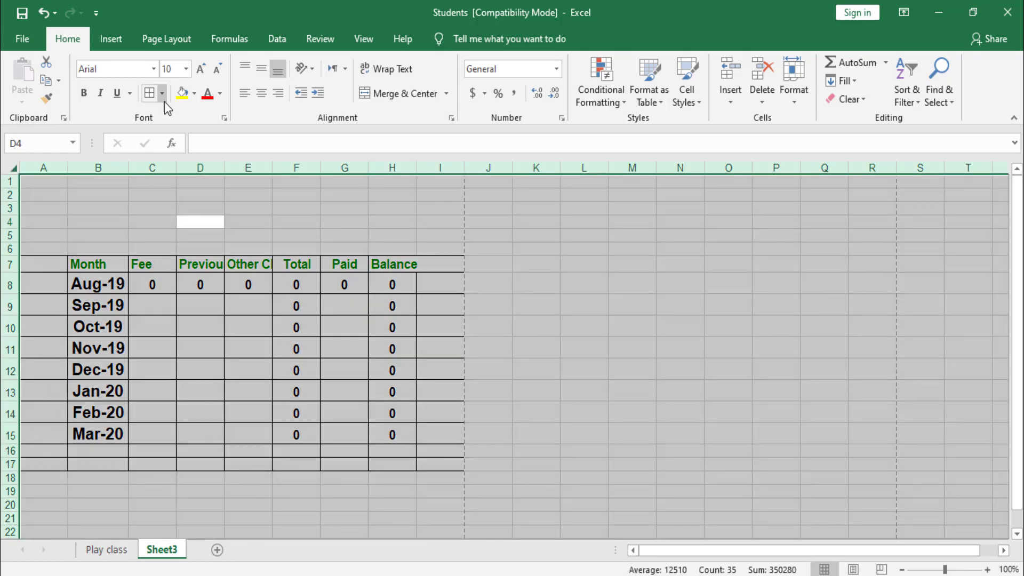
click(162, 94)
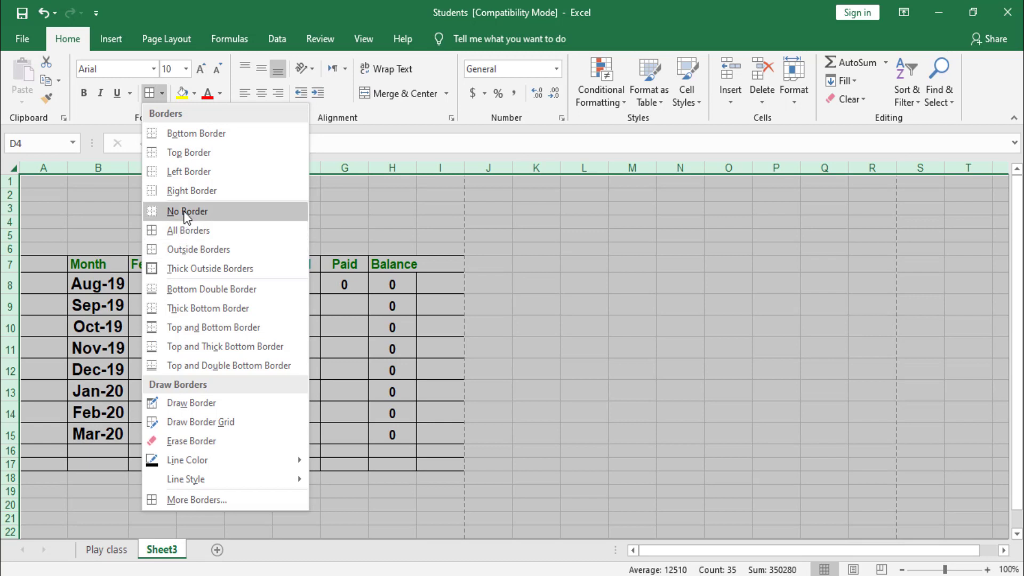
click(186, 216)
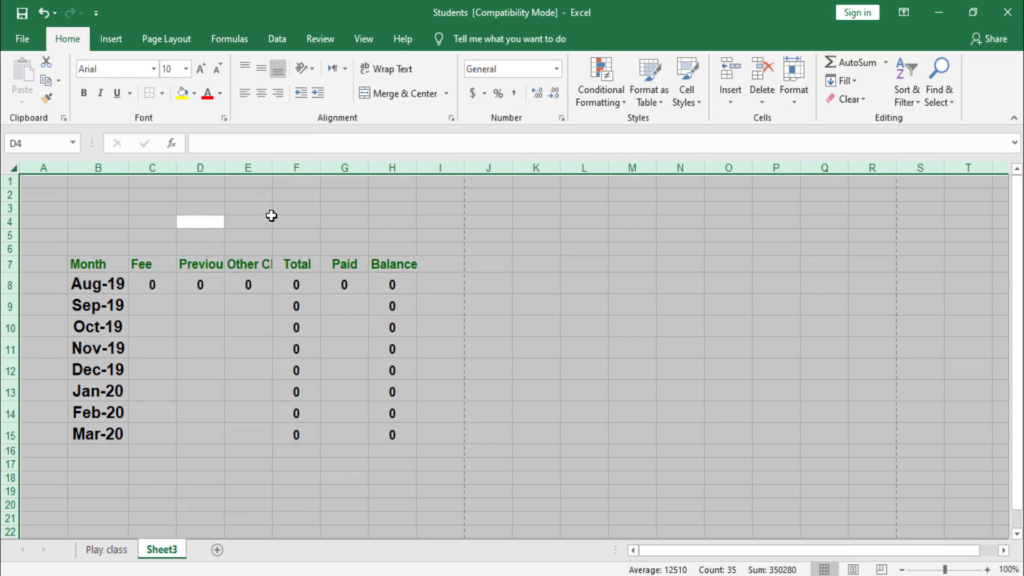
click(296, 221)
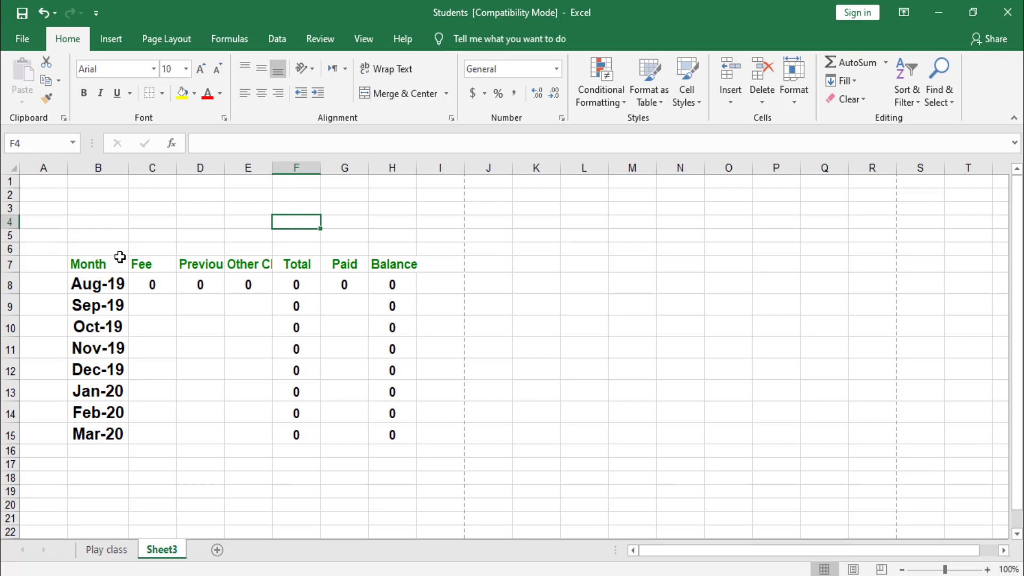
- Select empty blocks like A2:E5 above the table to show gridlines, then go to Page Layout
drag(47, 202, 243, 219)
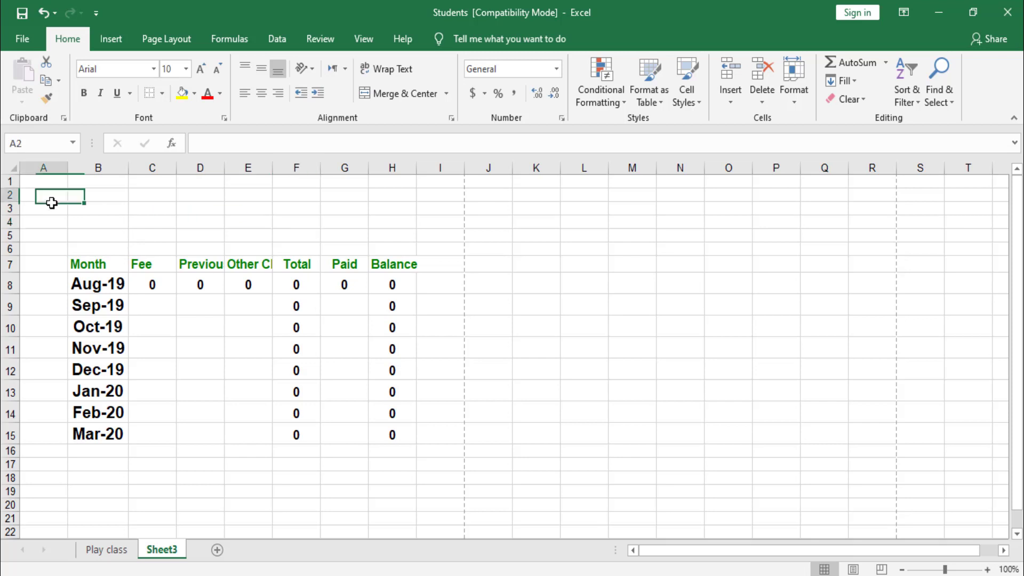
click(306, 208)
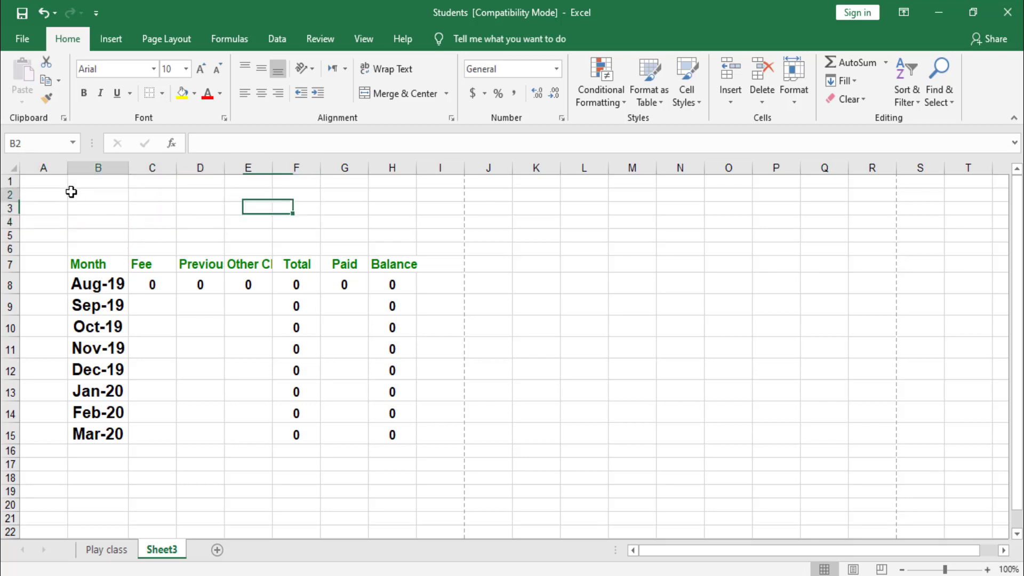
drag(72, 193, 351, 224)
click(351, 224)
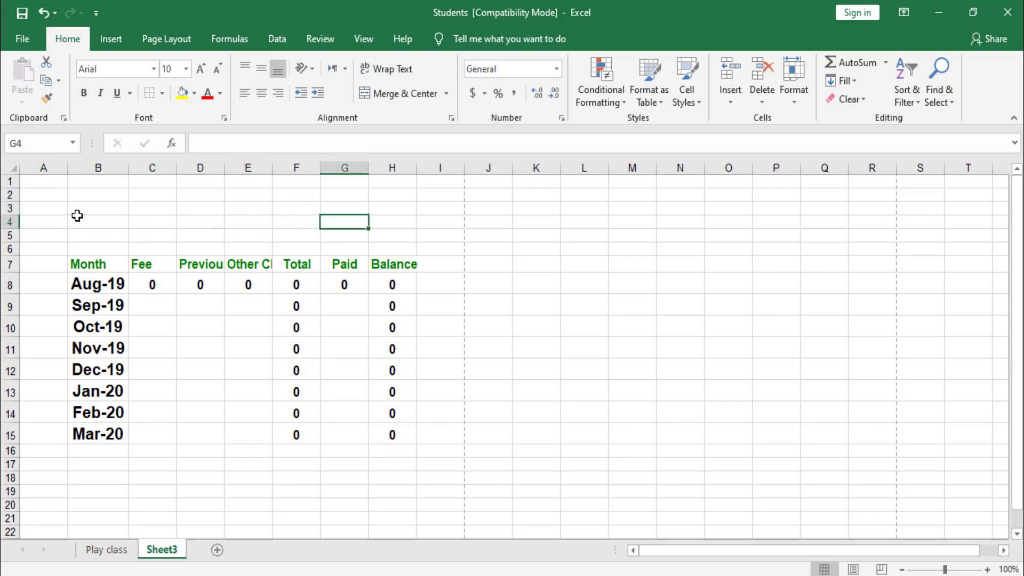
drag(49, 195, 267, 236)
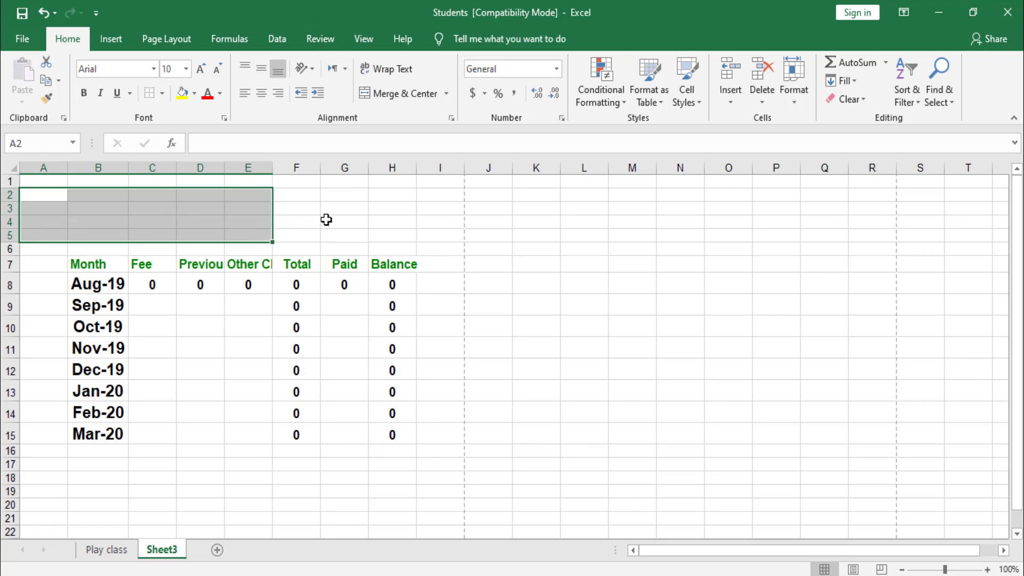
click(323, 221)
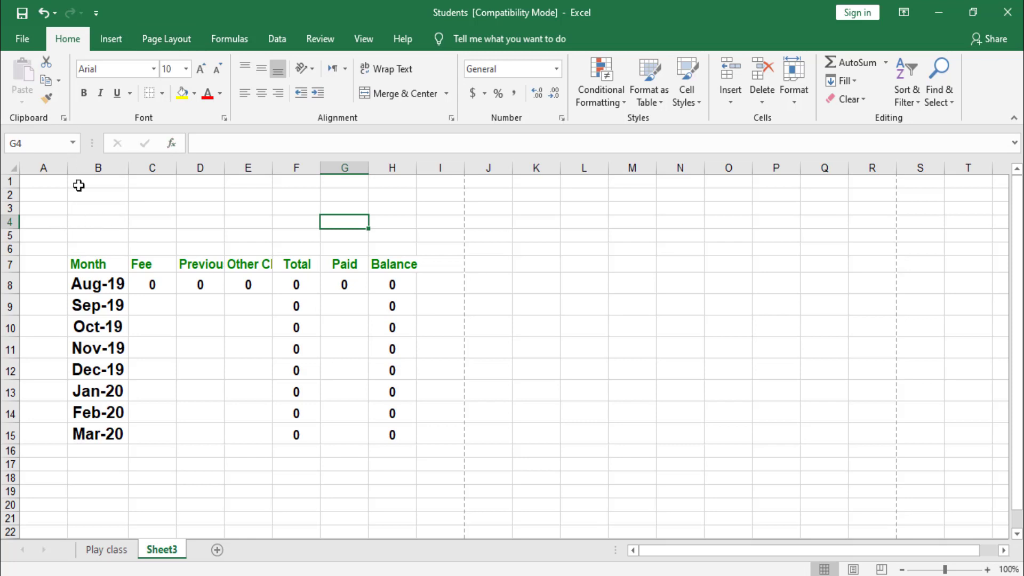
click(155, 39)
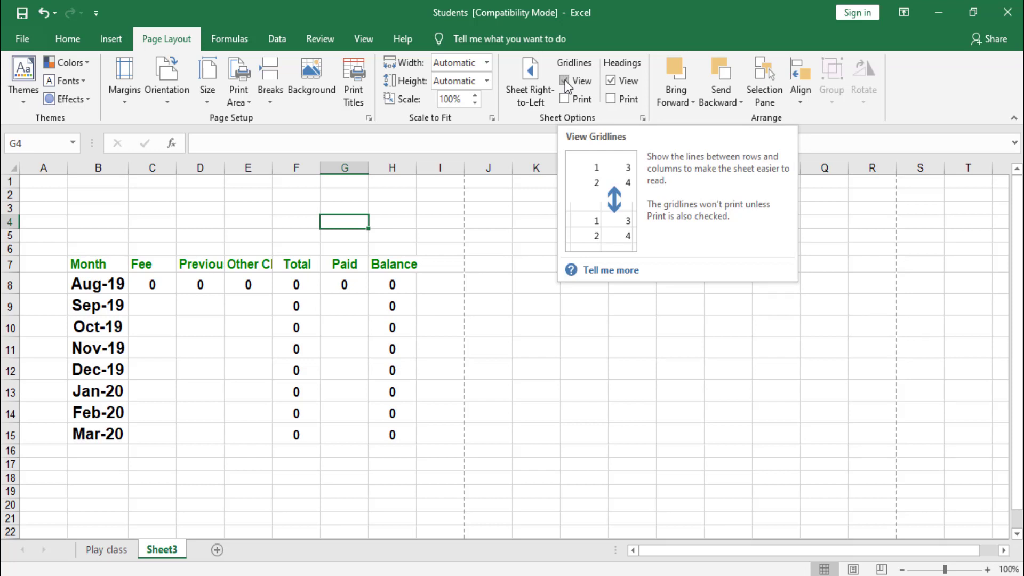
click(565, 81)
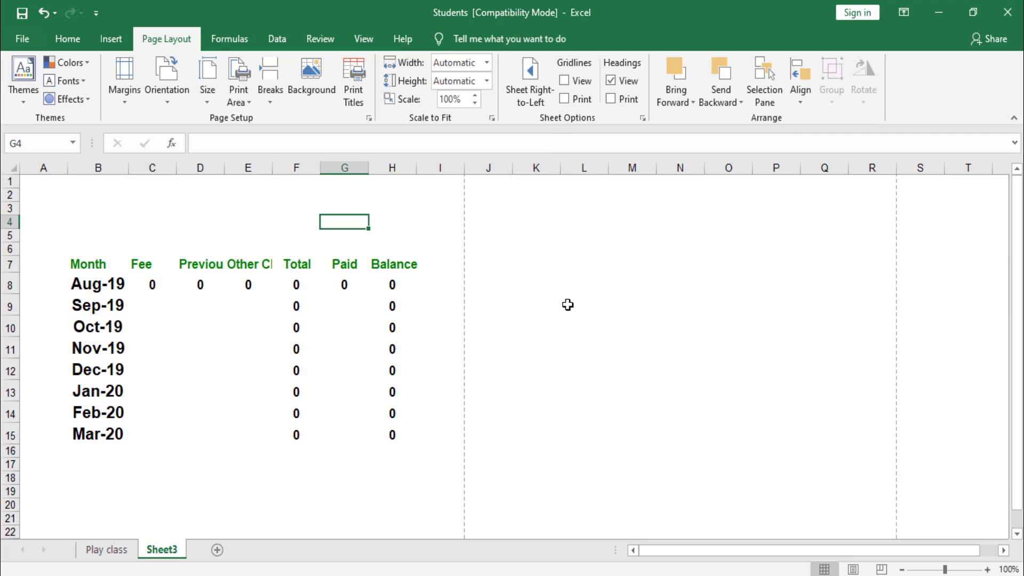
click(564, 81)
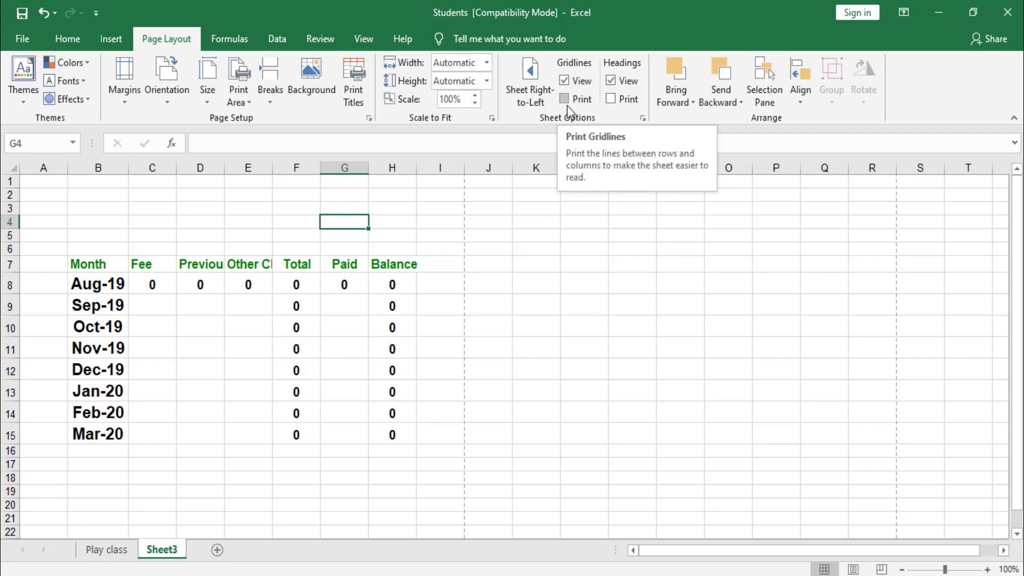
drag(533, 235, 741, 428)
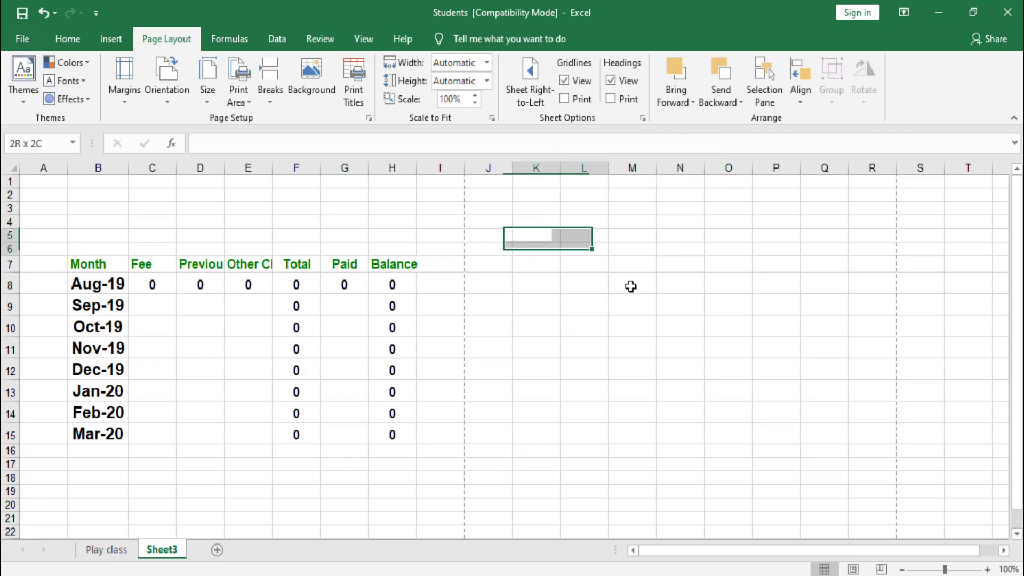
click(475, 225)
click(681, 390)
drag(492, 211, 683, 353)
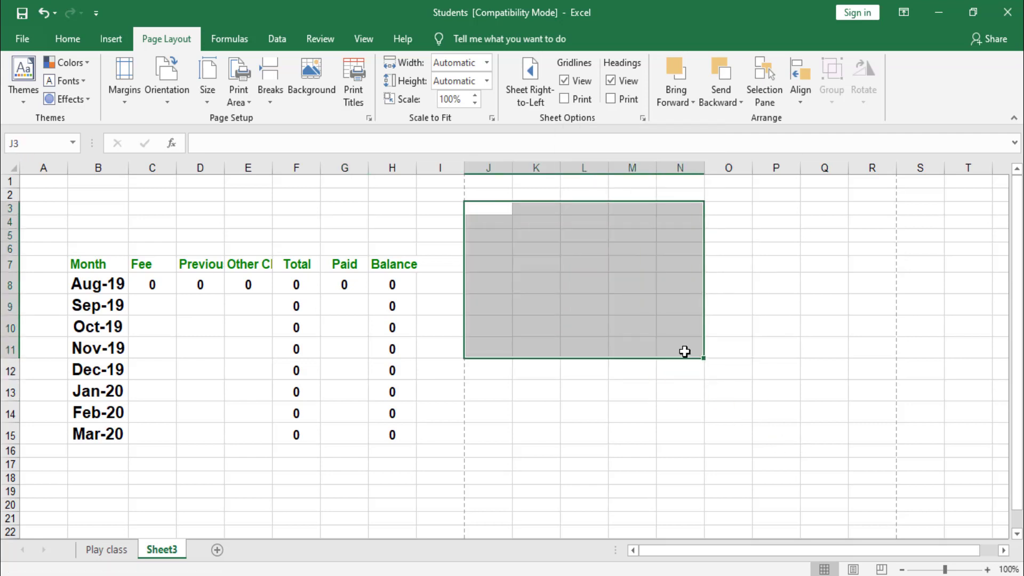
click(756, 244)
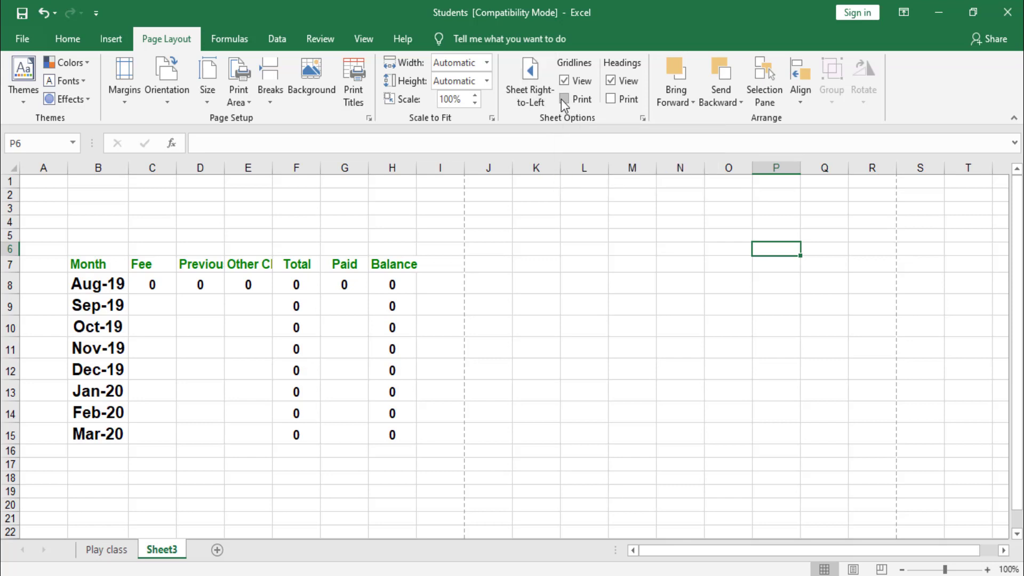
click(509, 247)
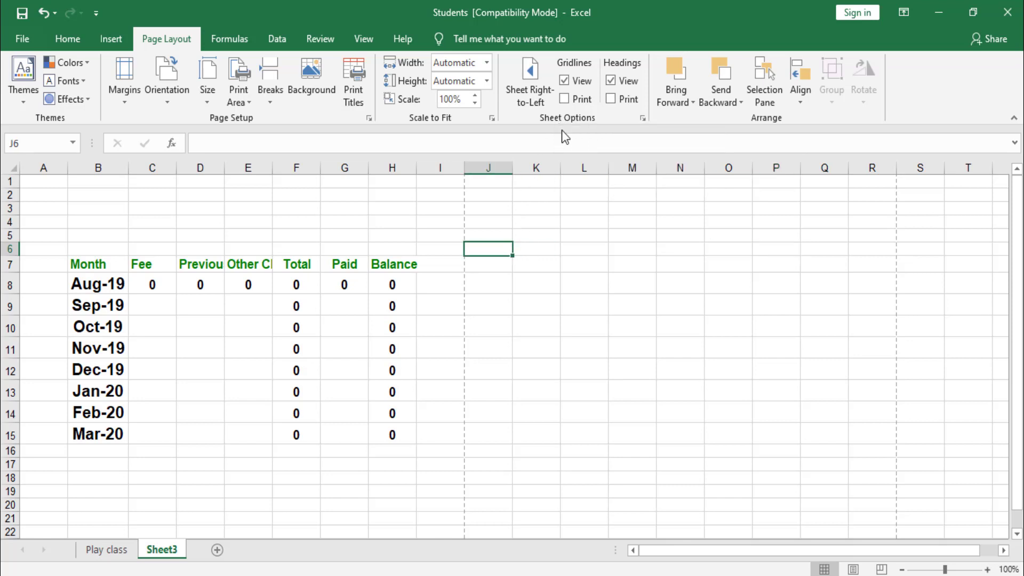
- Turn on Gridlines > Print and preview the fee table with gridlines
click(565, 99)
key(ctrl+p)
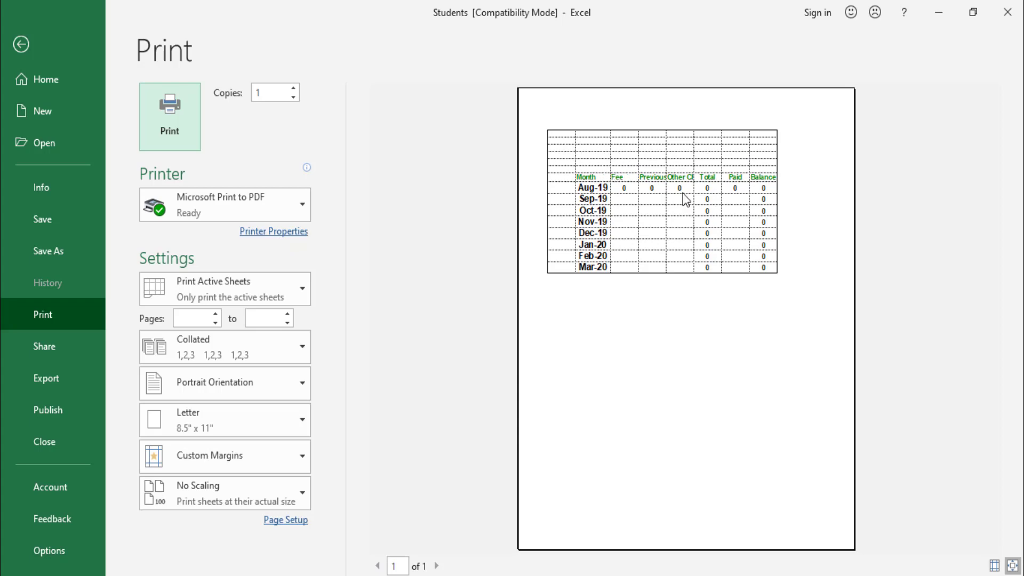
click(20, 53)
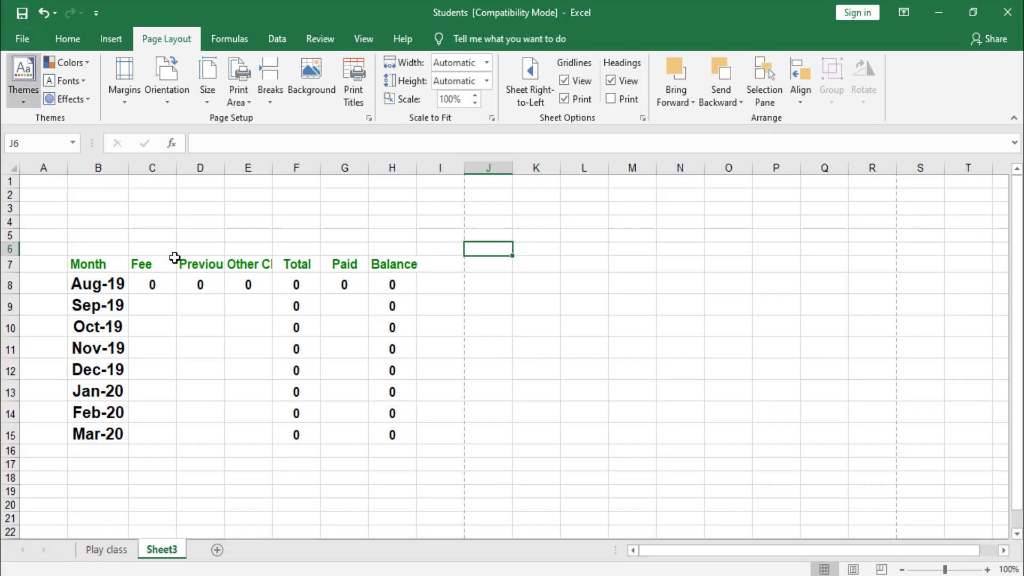
click(458, 348)
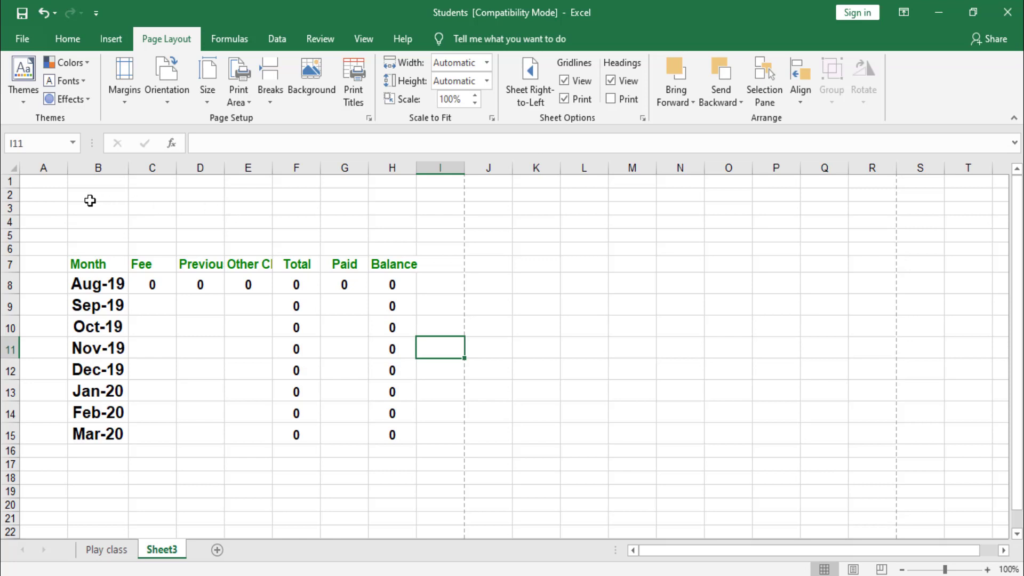
drag(53, 195, 361, 231)
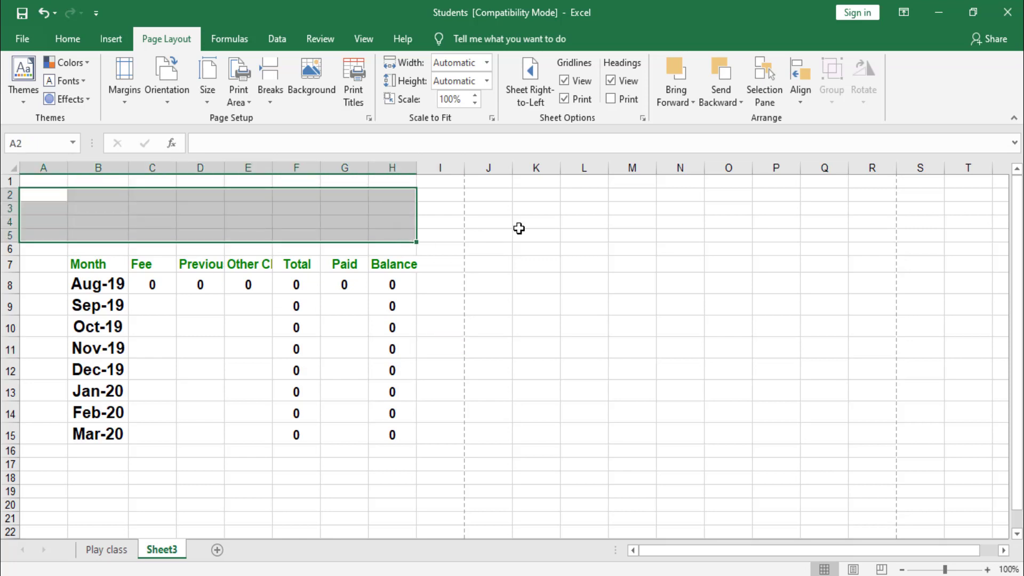
drag(501, 208, 574, 350)
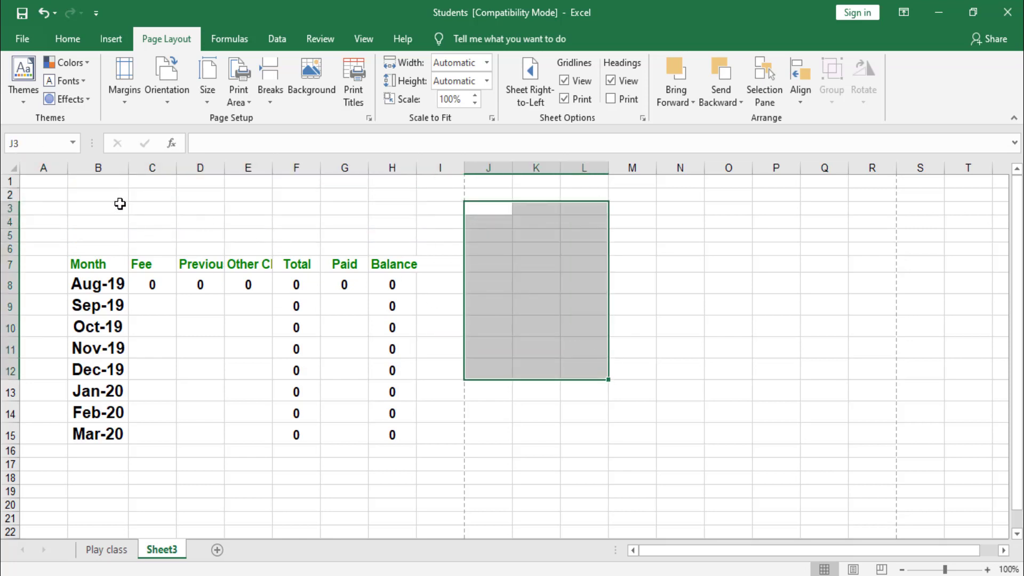